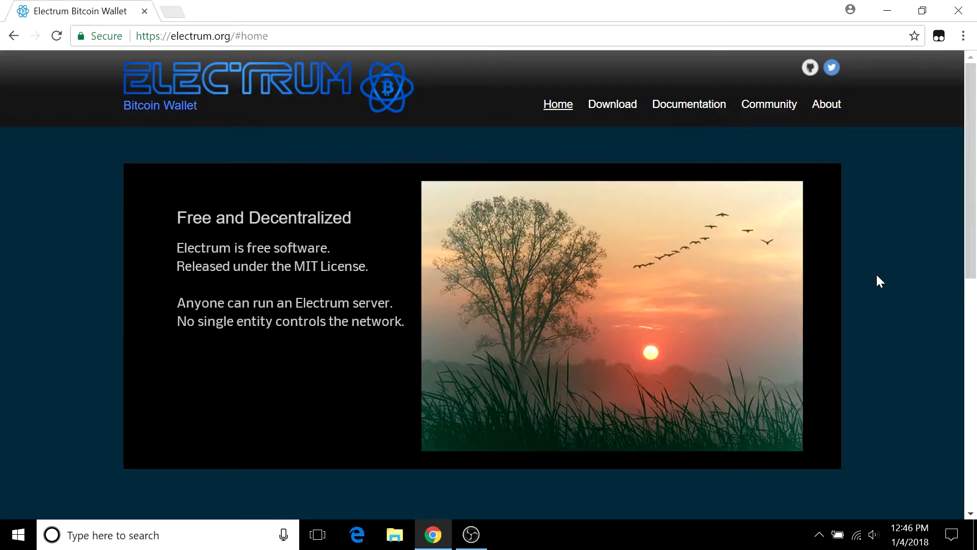
- Download the Windows Installer of Electrum 3.0.3 from the Electrum website
{"action": "left_click", "coordinate": [604, 111]}
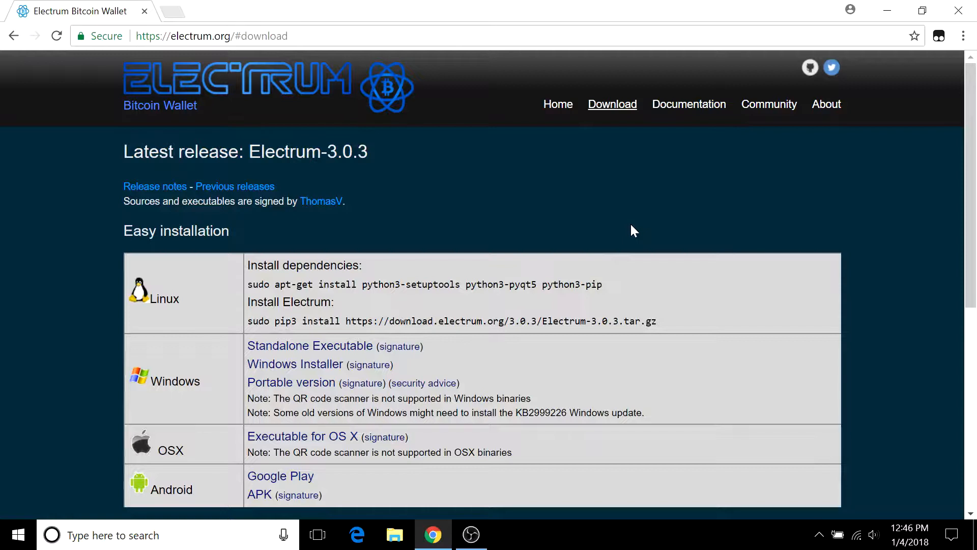
{"action": "scroll", "coordinate": [628, 238], "scroll_direction": "down", "scroll_amount": 2}
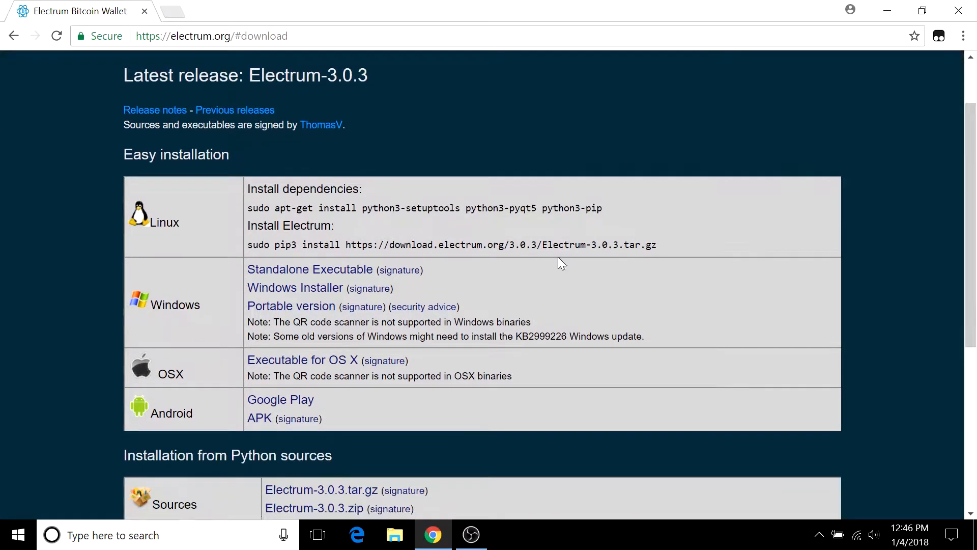
{"action": "left_click", "coordinate": [316, 288]}
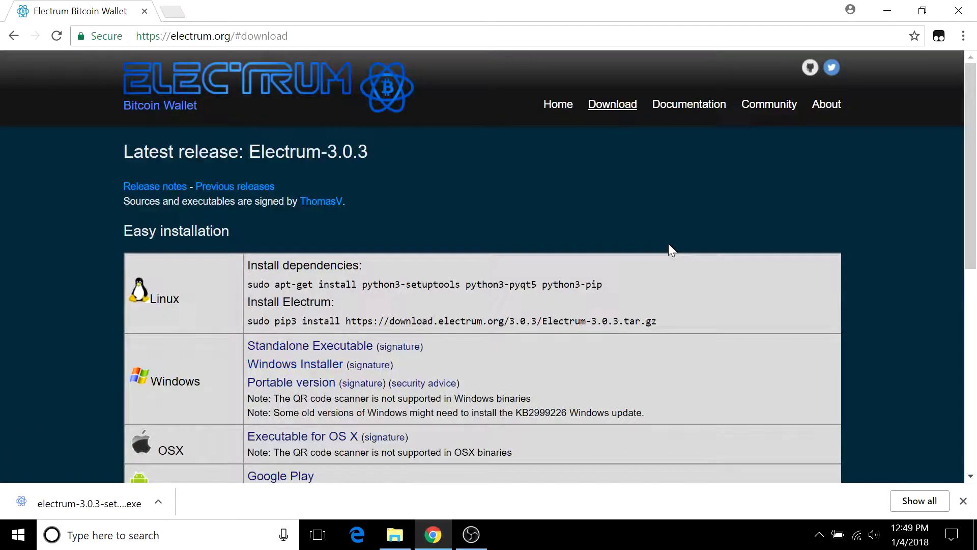
- Run the downloaded setup file and install Electrum in C:\Program Files (x86)\Electrum
{"action": "left_click", "coordinate": [89, 503]}
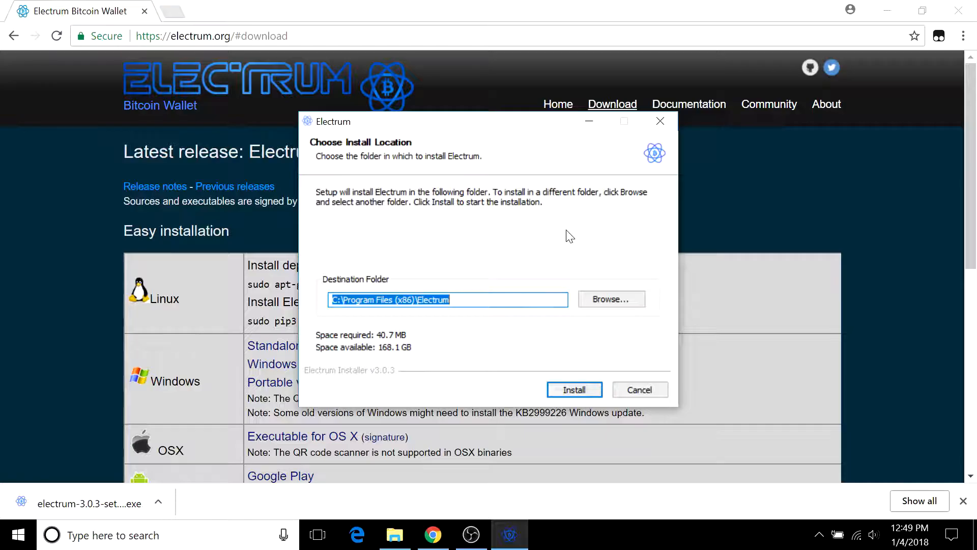
{"action": "left_click", "coordinate": [578, 388]}
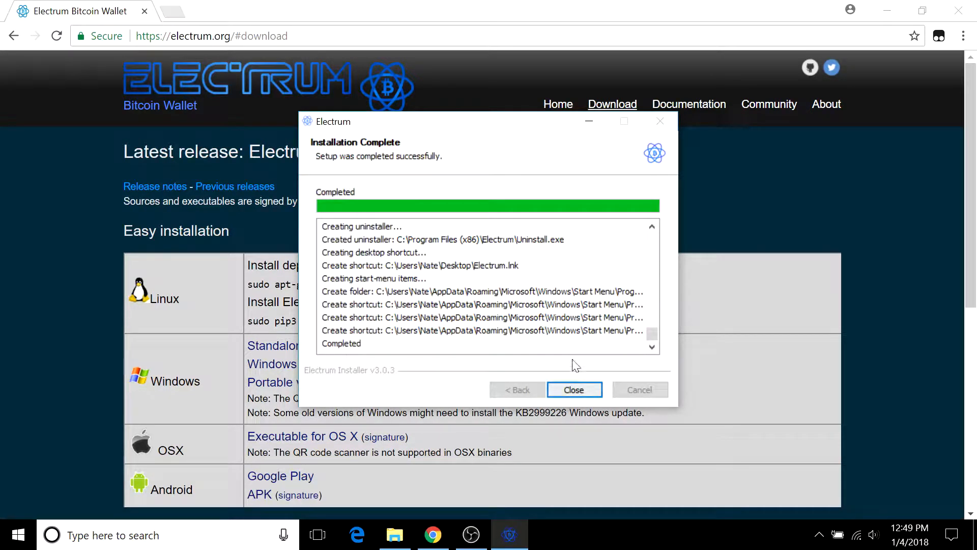
{"action": "left_click", "coordinate": [574, 389]}
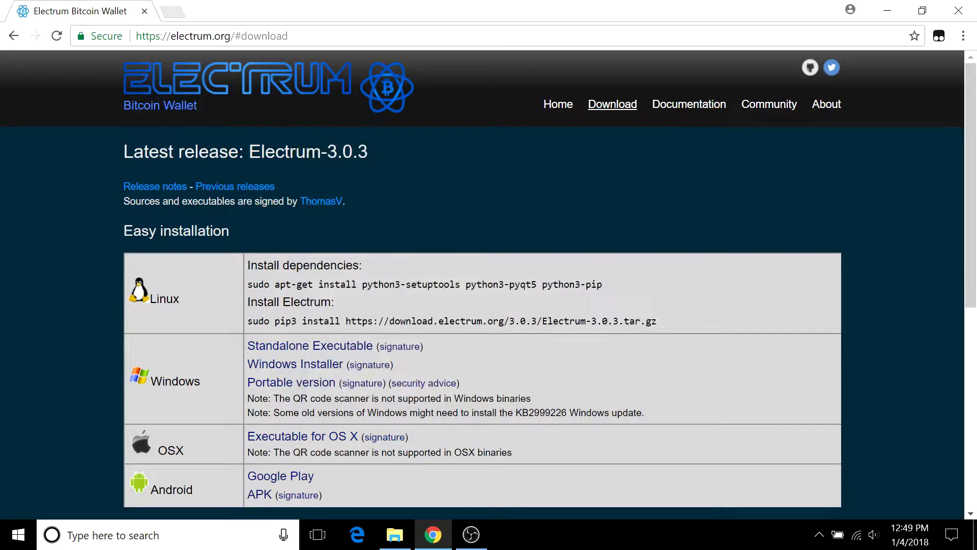
- Move the Electrum shortcut to a free spot on the desktop and launch Electrum from it
{"action": "key", "text": "super+d"}
{"action": "left_click_drag", "start_coordinate": [18, 279], "coordinate": [301, 30]}
{"action": "double_click", "coordinate": [316, 26]}
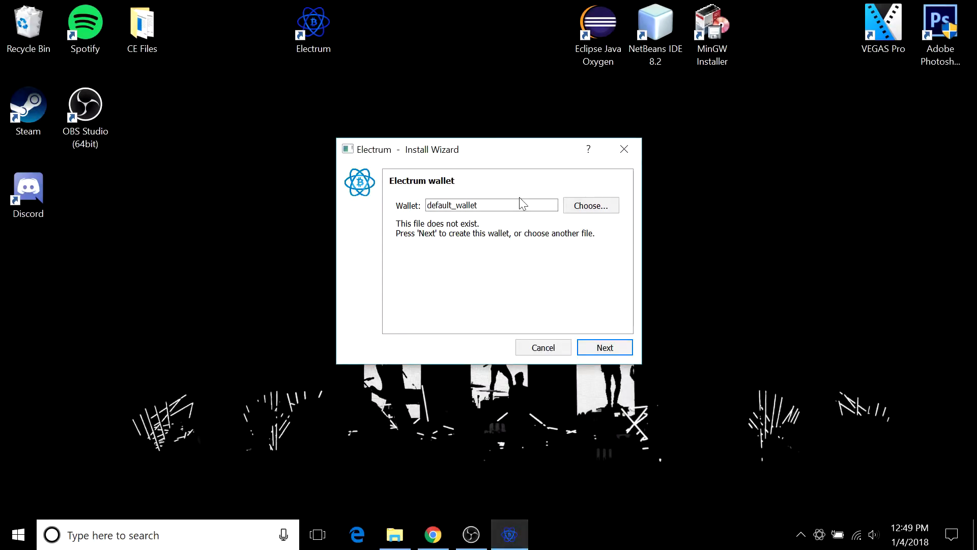
- Name the new wallet file youtube_wallet and proceed to the choice of wallet kind
{"action": "left_click_drag", "start_coordinate": [518, 205], "coordinate": [275, 204]}
{"action": "key", "text": "BackSpace"}
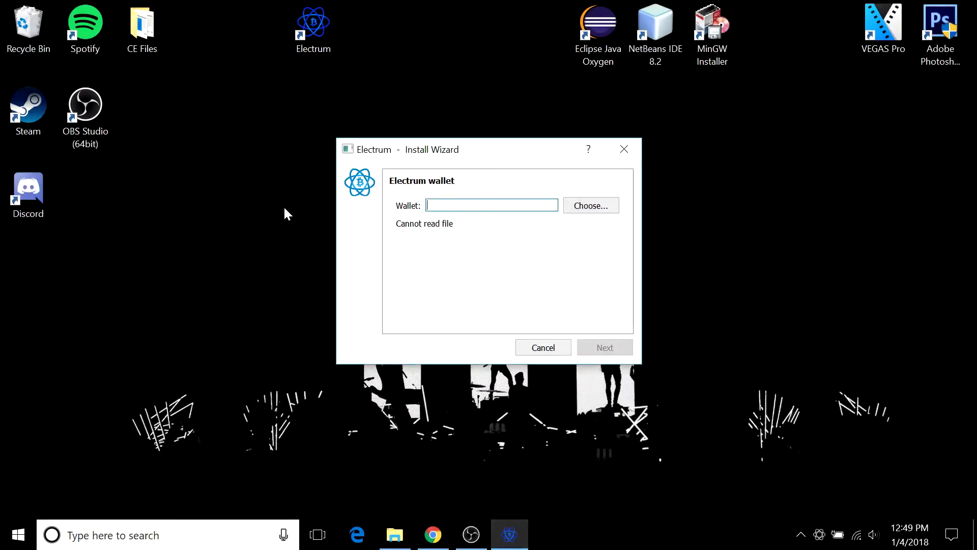
{"action": "type", "text": "yo"}
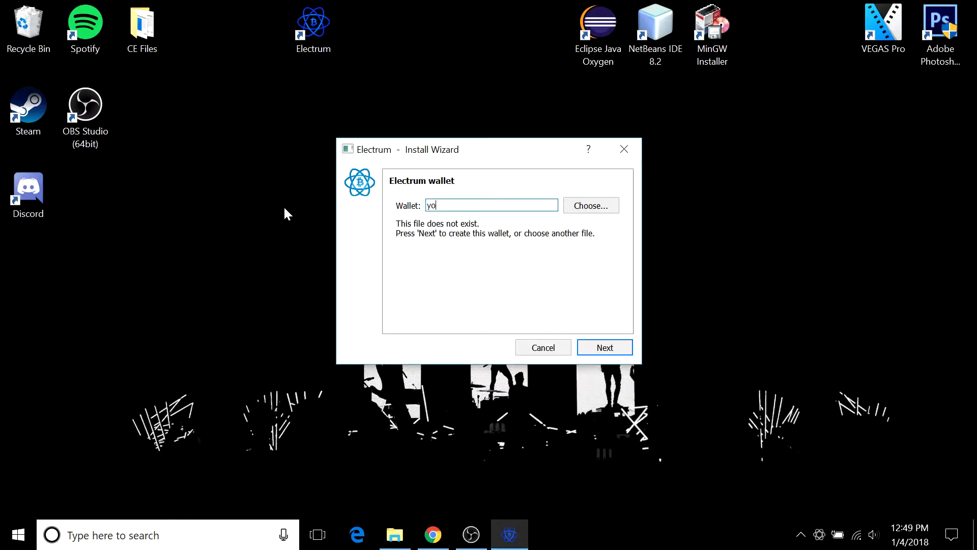
{"action": "type", "text": "utube_wallet"}
{"action": "left_click", "coordinate": [598, 205]}
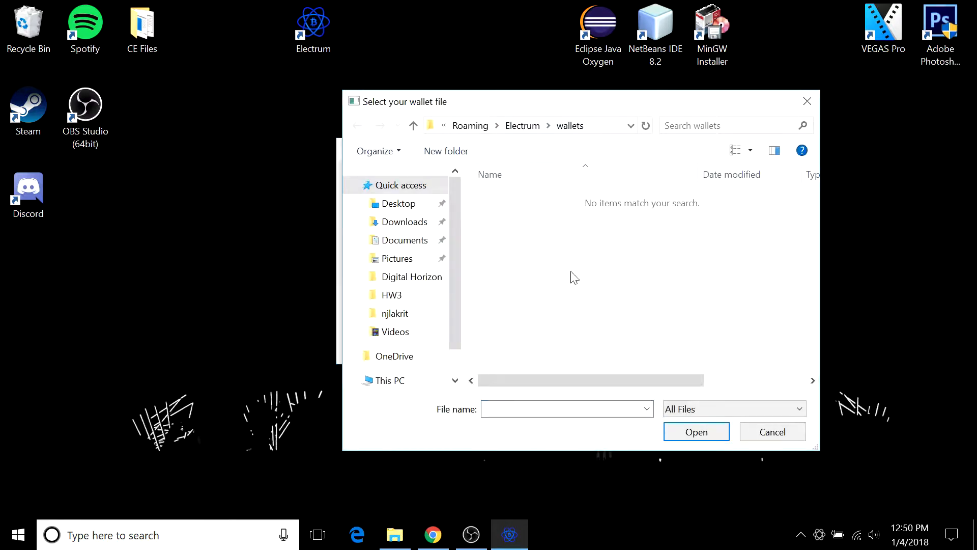
{"action": "left_click", "coordinate": [784, 435]}
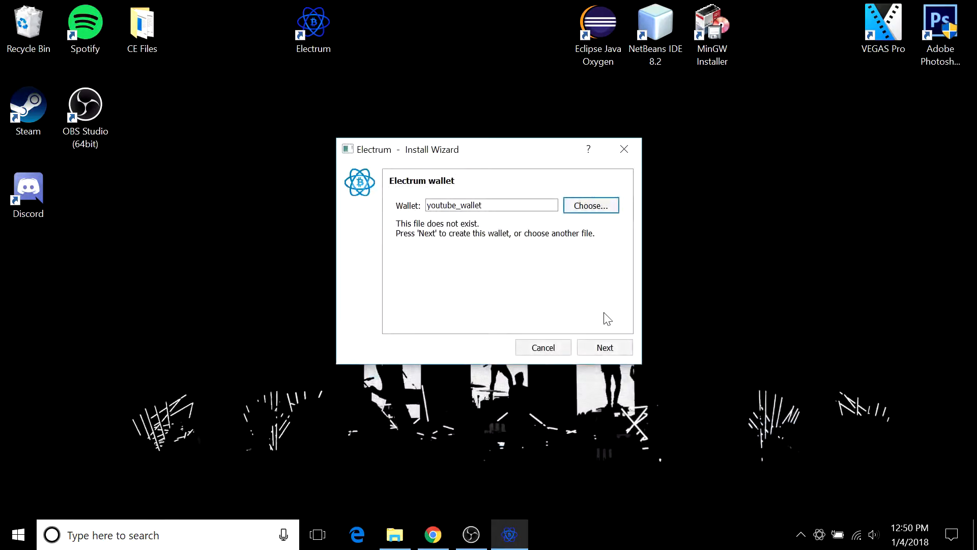
{"action": "left_click", "coordinate": [606, 347]}
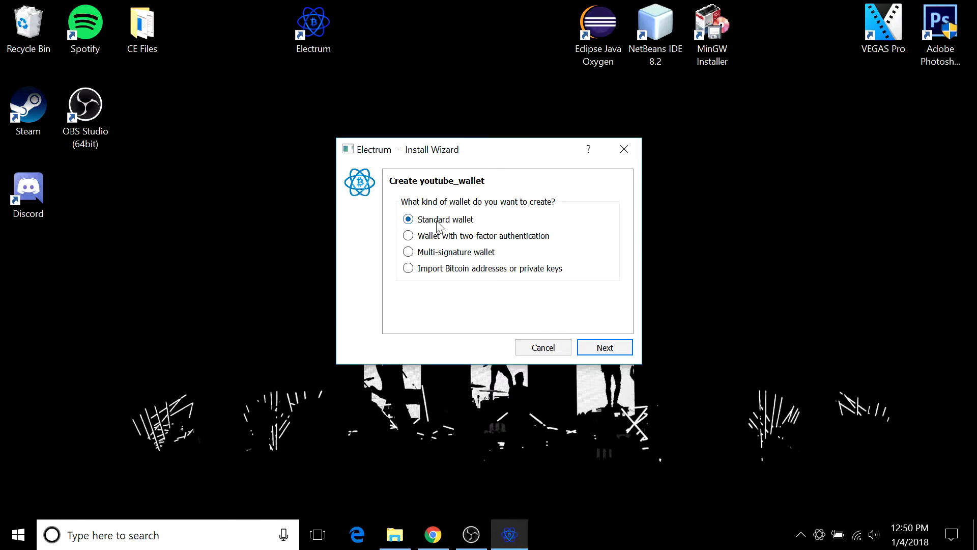
- Choose a Standard wallet with a newly created seed of the Standard type
{"action": "left_click", "coordinate": [627, 348]}
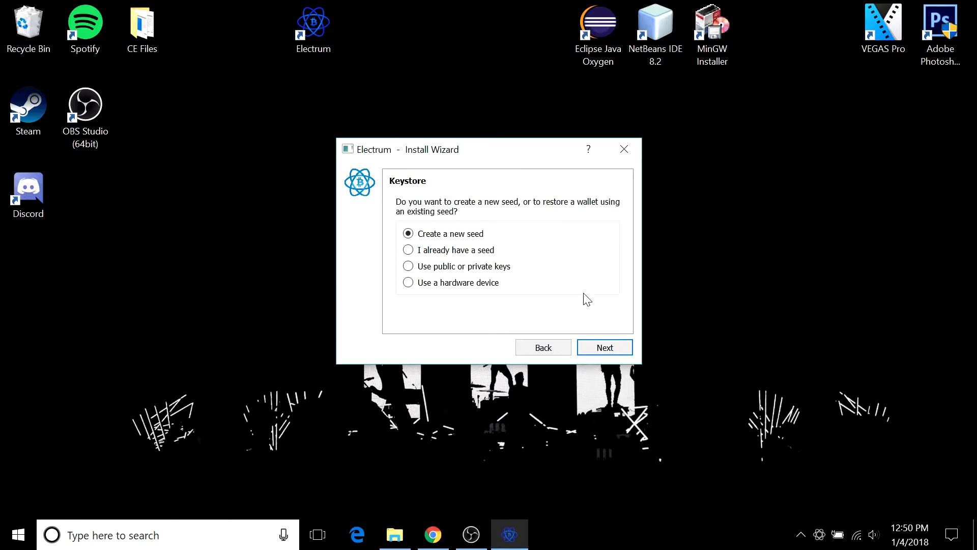
{"action": "left_click", "coordinate": [605, 348]}
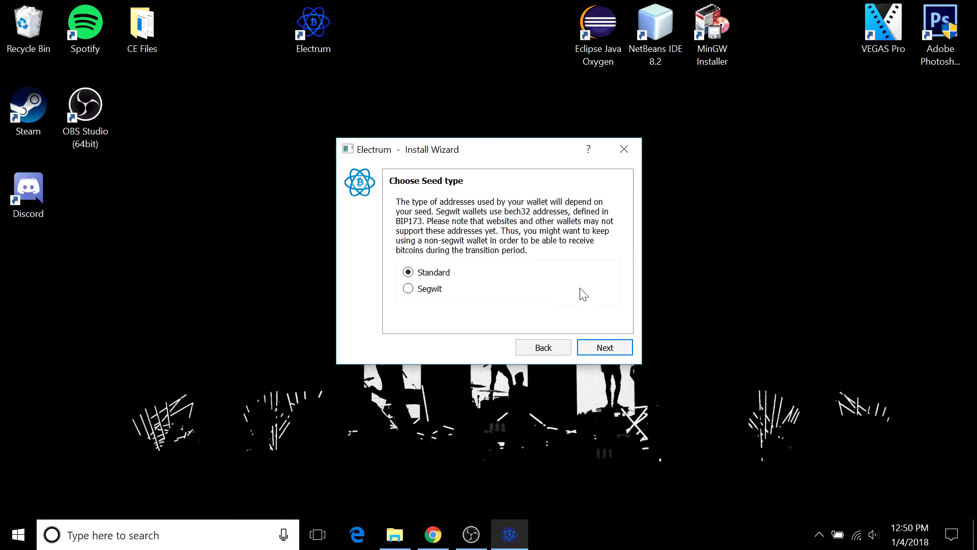
{"action": "left_click", "coordinate": [615, 349]}
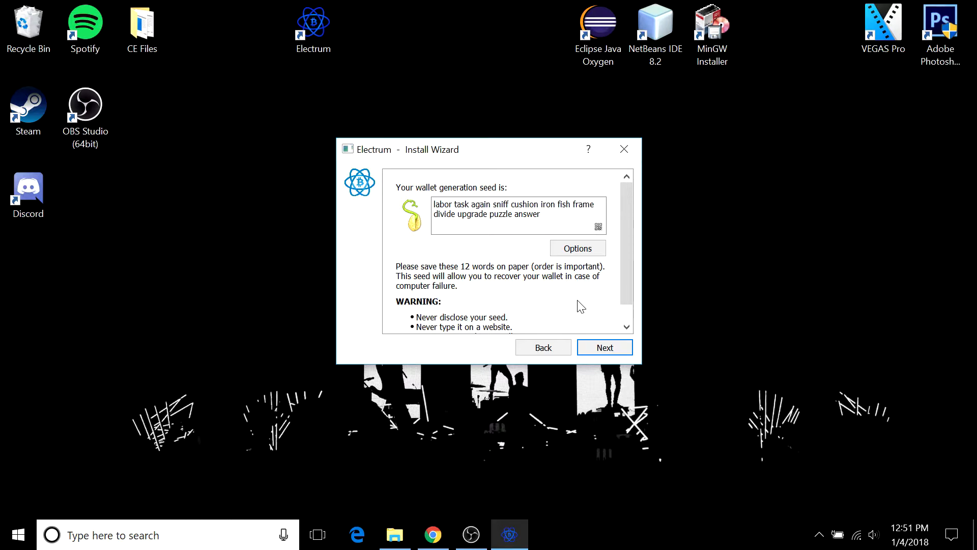
- Record the wallet generation seed, retype the seed phrase in the Confirm Seed field and accept it
{"action": "left_click_drag", "start_coordinate": [542, 215], "coordinate": [404, 206]}
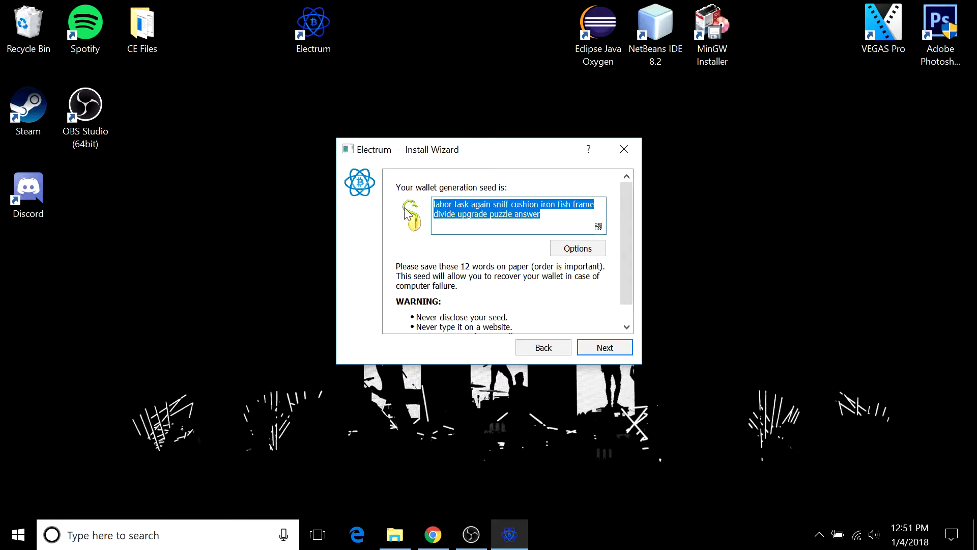
{"action": "left_click", "coordinate": [584, 307]}
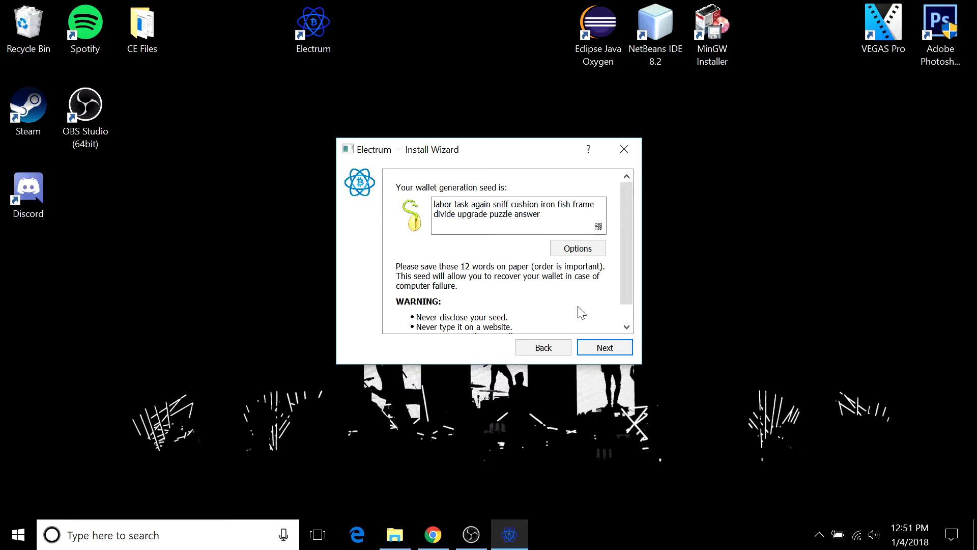
{"action": "key", "text": "Return"}
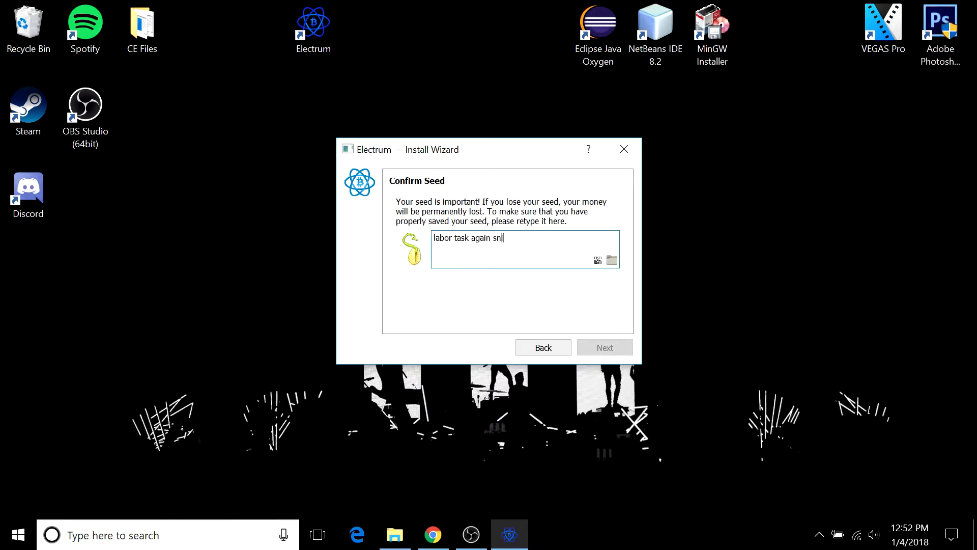
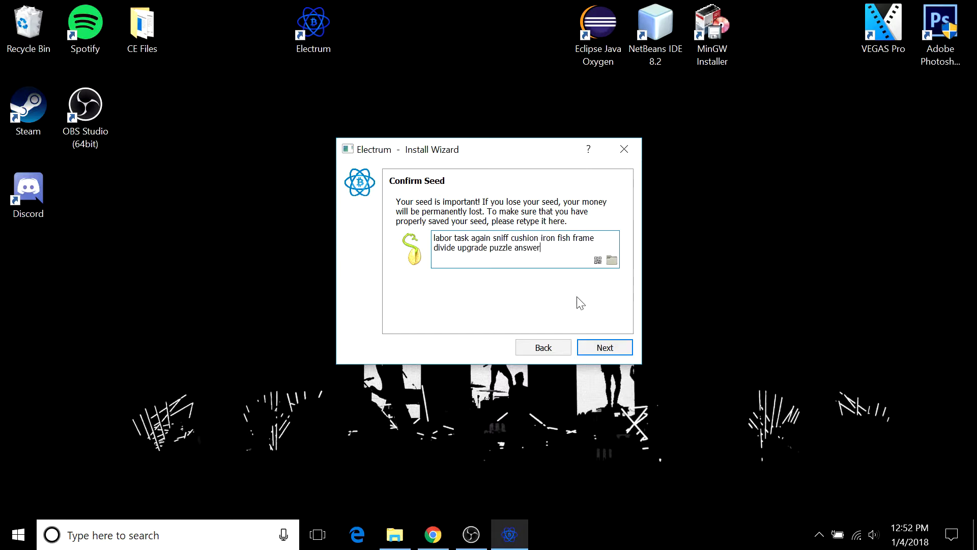
{"action": "left_click", "coordinate": [605, 348]}
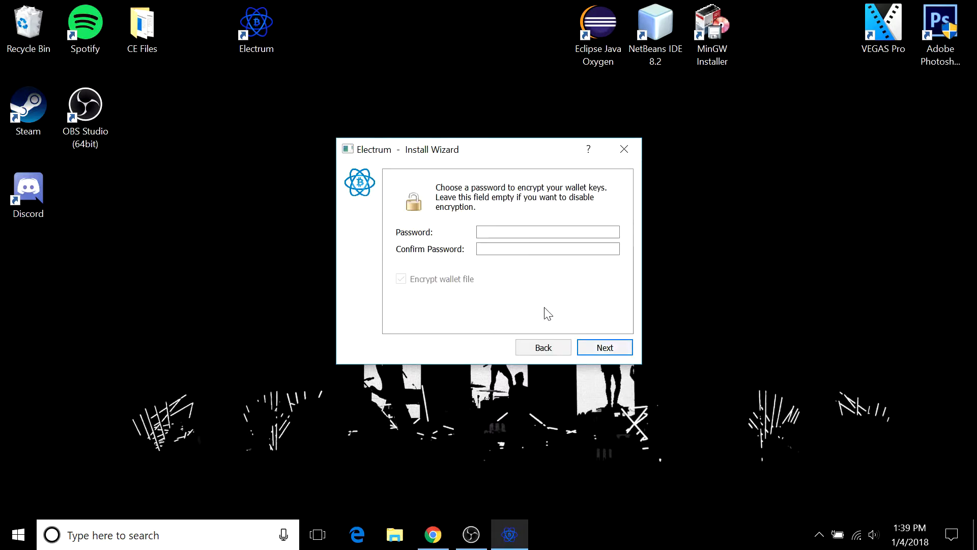
- Enter and confirm the wallet password, keep Encrypt wallet file enabled, and finish creating the wallet
{"action": "left_click", "coordinate": [534, 231]}
{"action": "type", "text": "*********"}
{"action": "key", "text": "Tab"}
{"action": "type", "text": "*********"}
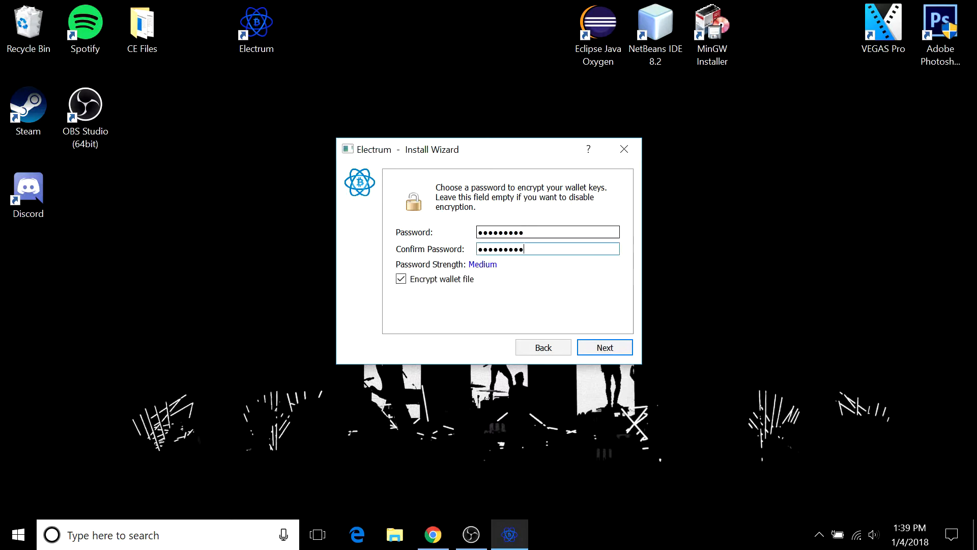
{"action": "key", "text": "Tab"}
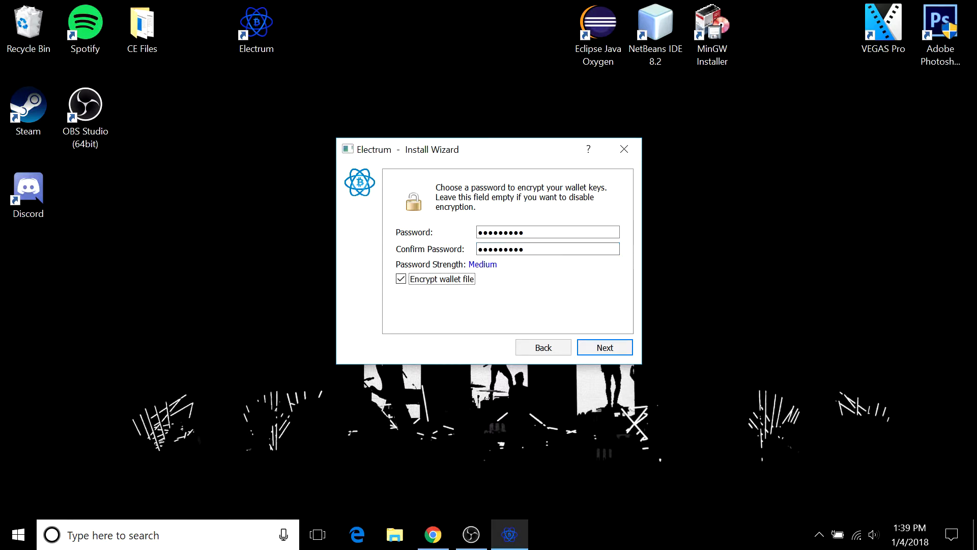
{"action": "left_click_drag", "start_coordinate": [534, 233], "coordinate": [476, 233]}
{"action": "left_click", "coordinate": [509, 233]}
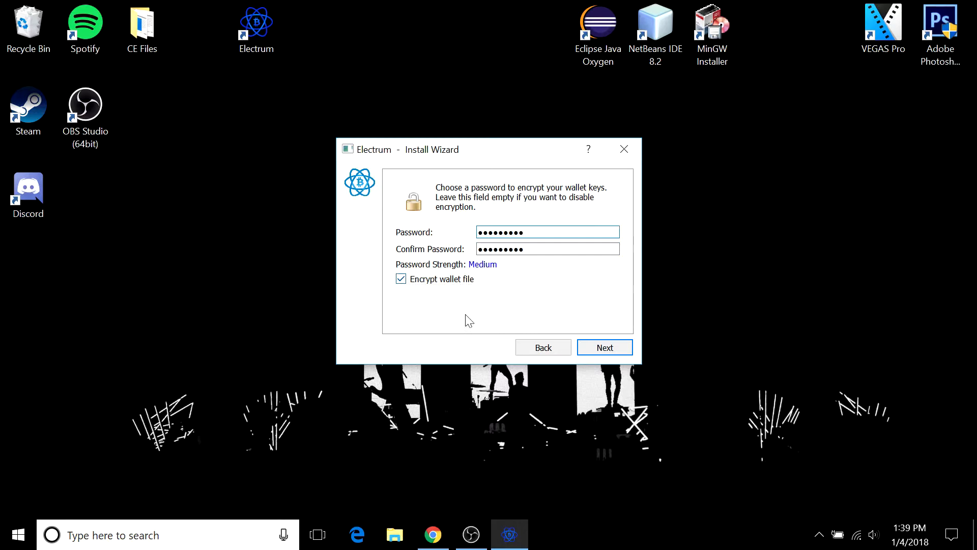
{"action": "left_click", "coordinate": [599, 348]}
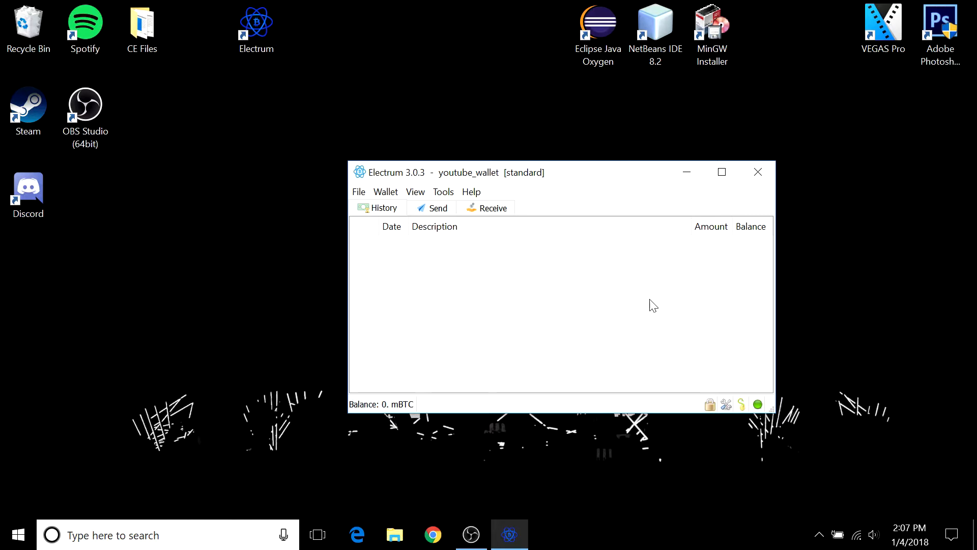
- Examine the Send form's Pay to, Description, Amount and Fee fields, and open the Receive form
{"action": "left_click", "coordinate": [433, 219]}
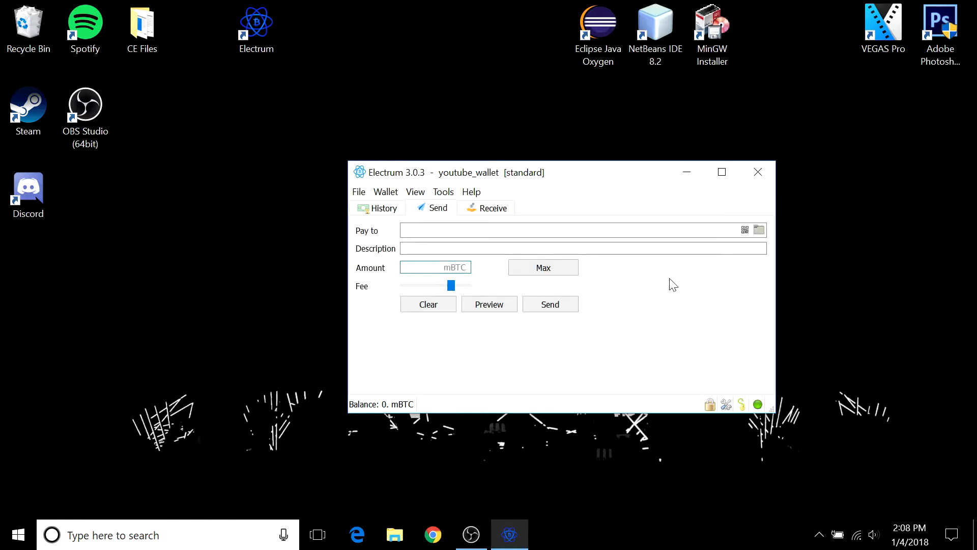
{"action": "left_click", "coordinate": [530, 233]}
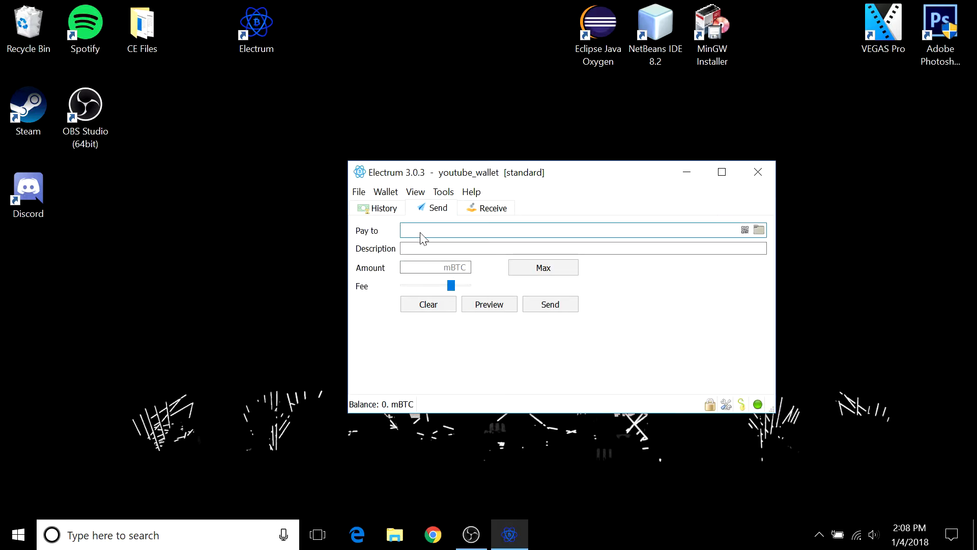
{"action": "left_click", "coordinate": [415, 250]}
{"action": "left_click", "coordinate": [415, 267]}
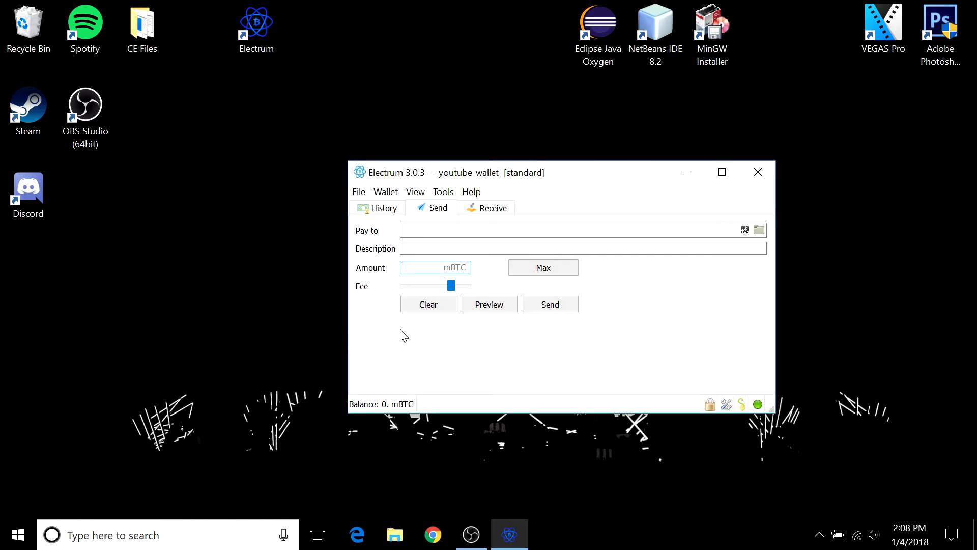
{"action": "left_click_drag", "start_coordinate": [448, 286], "coordinate": [434, 282]}
{"action": "left_click", "coordinate": [485, 210]}
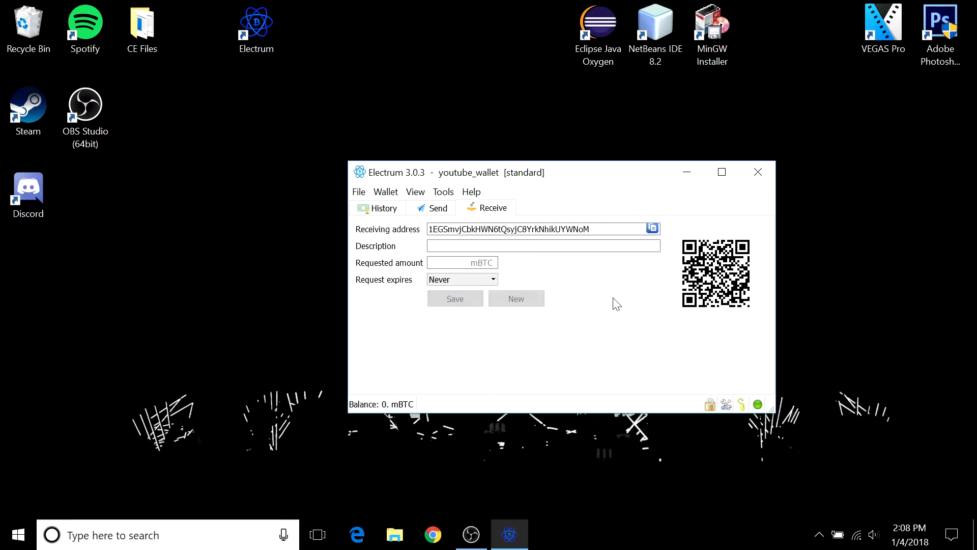